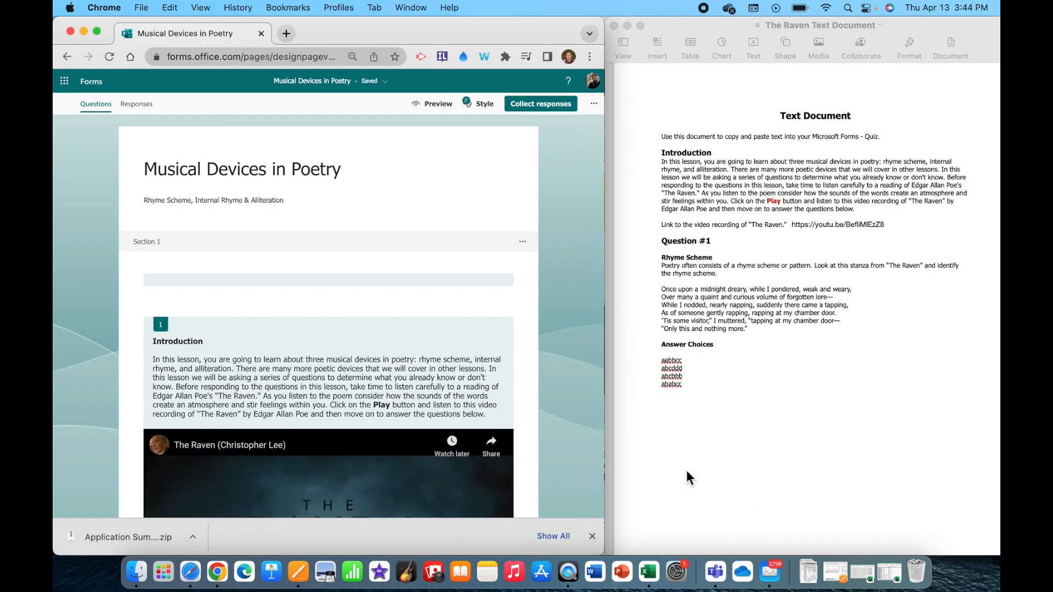
Step: Insert a new Choice question below the Introduction item in Section 1 of the quiz
click(390, 386)
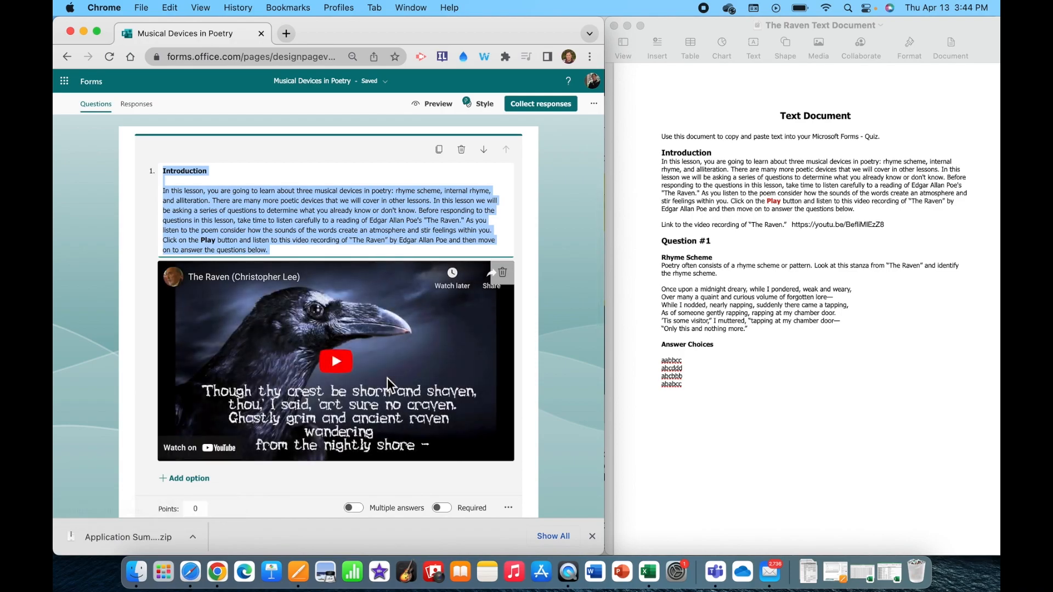
scroll(387, 379, down, 3)
scroll(387, 378, down, 3)
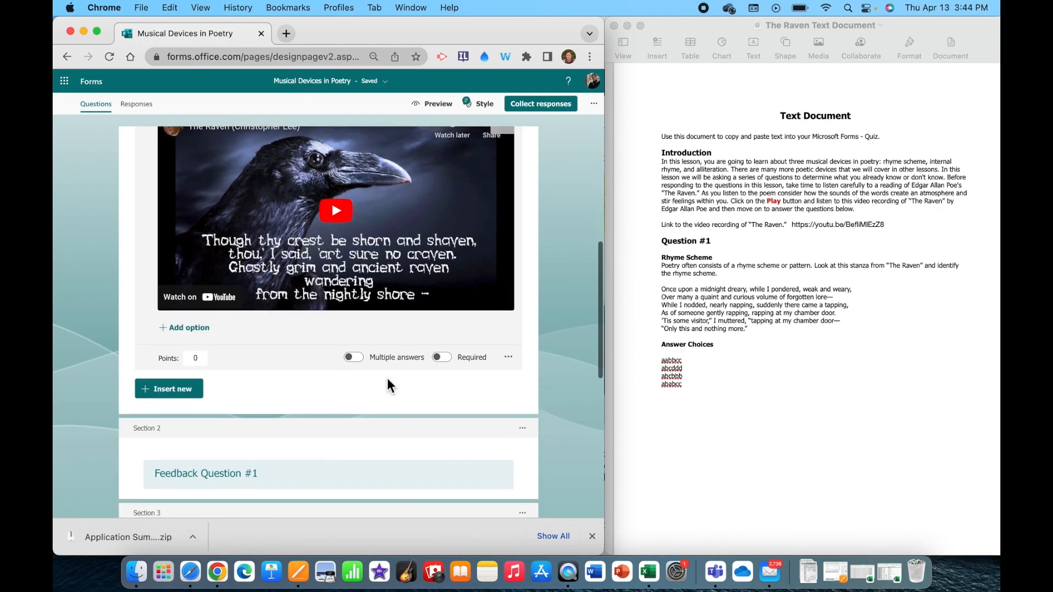
click(177, 402)
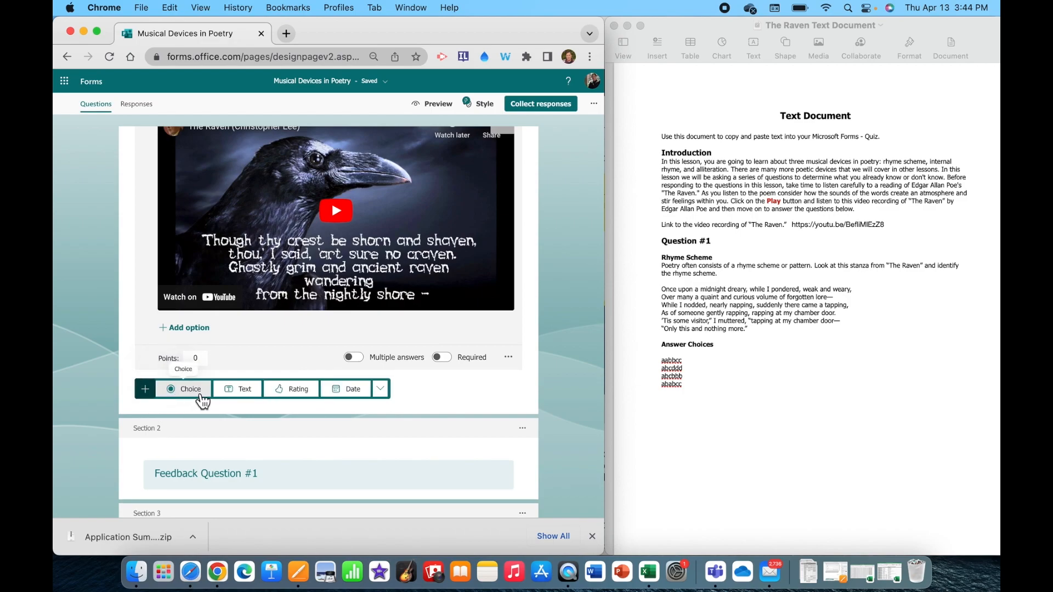
click(200, 390)
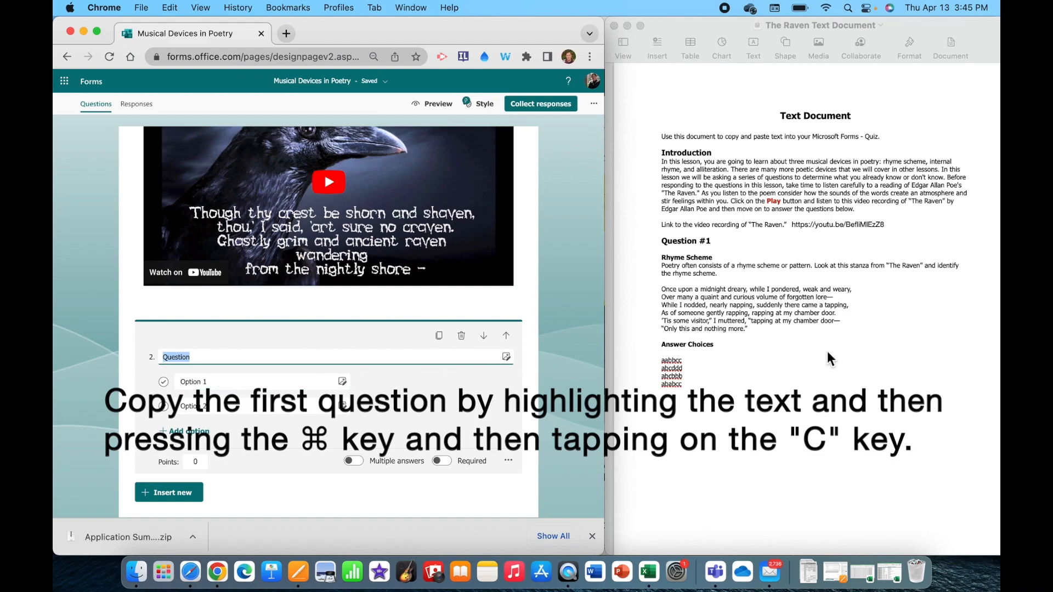
Step: Copy the Rhyme Scheme prompt and stanza under Question #1 in the Pages document into question 2's text in Forms
click(765, 327)
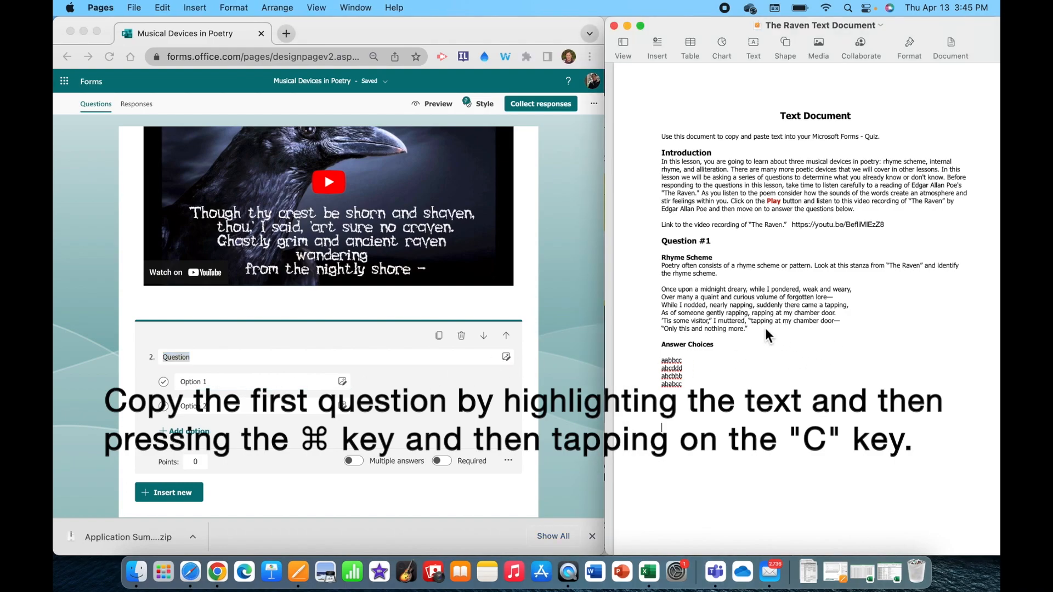
click(750, 329)
drag(750, 329, 660, 259)
key(super+c)
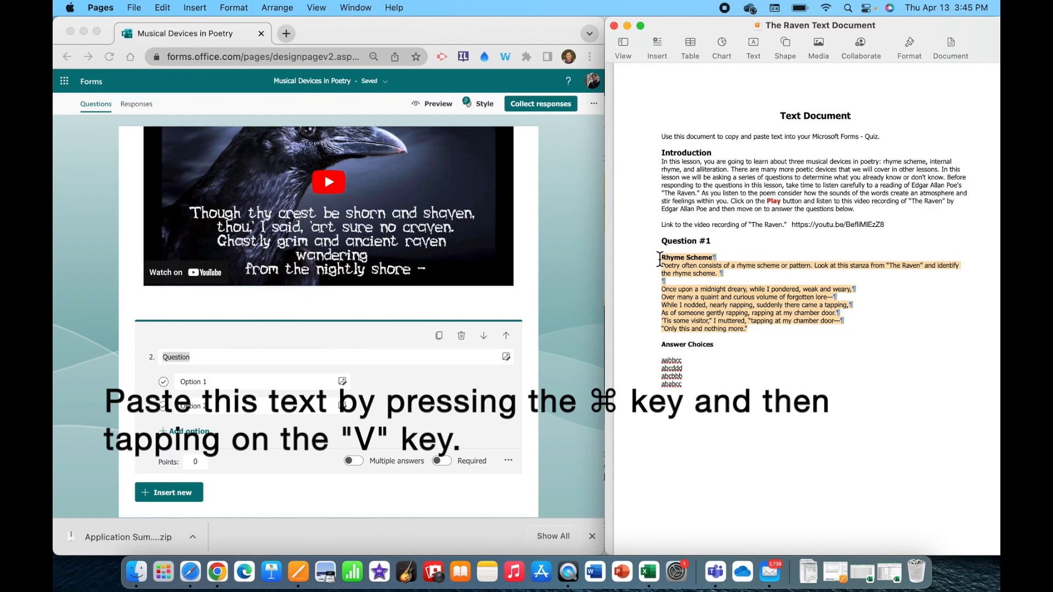
click(186, 357)
key(super+v)
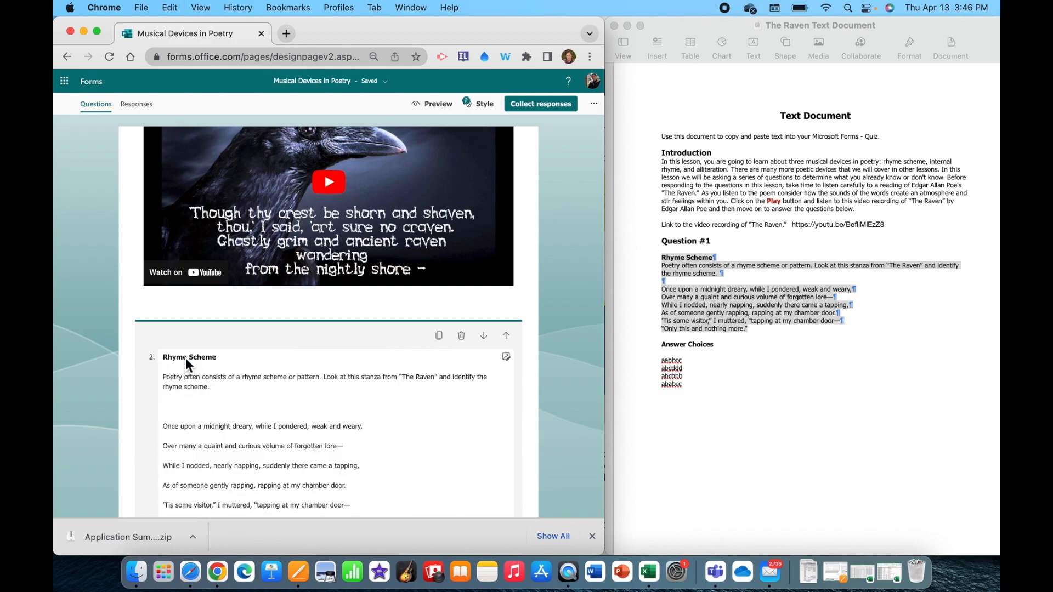
Step: Remove the extra blank lines before and between the stanza lines in question 2 so the verse is single-spaced
click(182, 409)
key(BackSpace)
key(BackSpace)
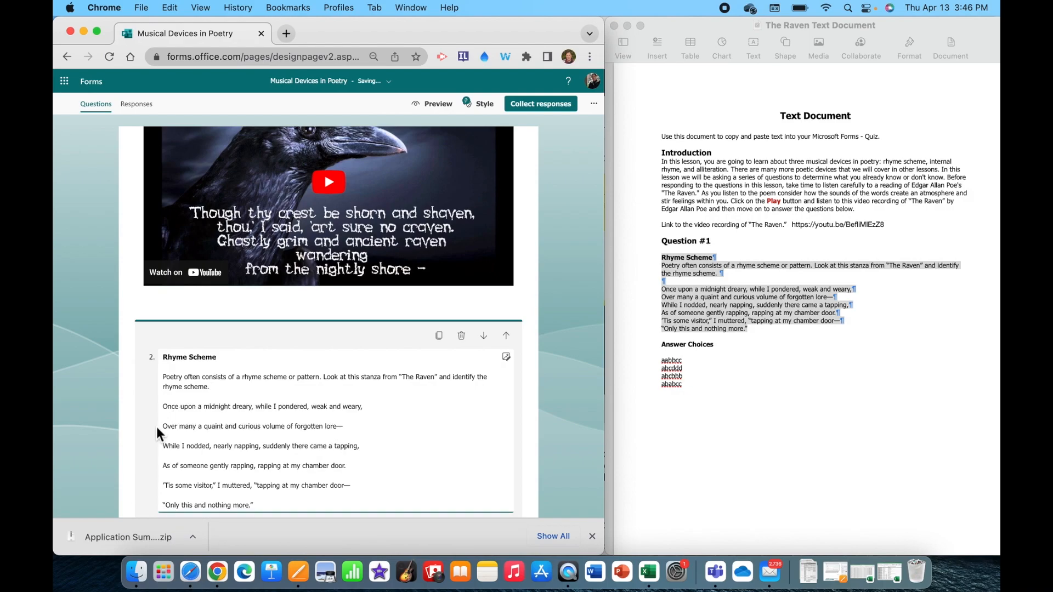
click(160, 427)
key(BackSpace)
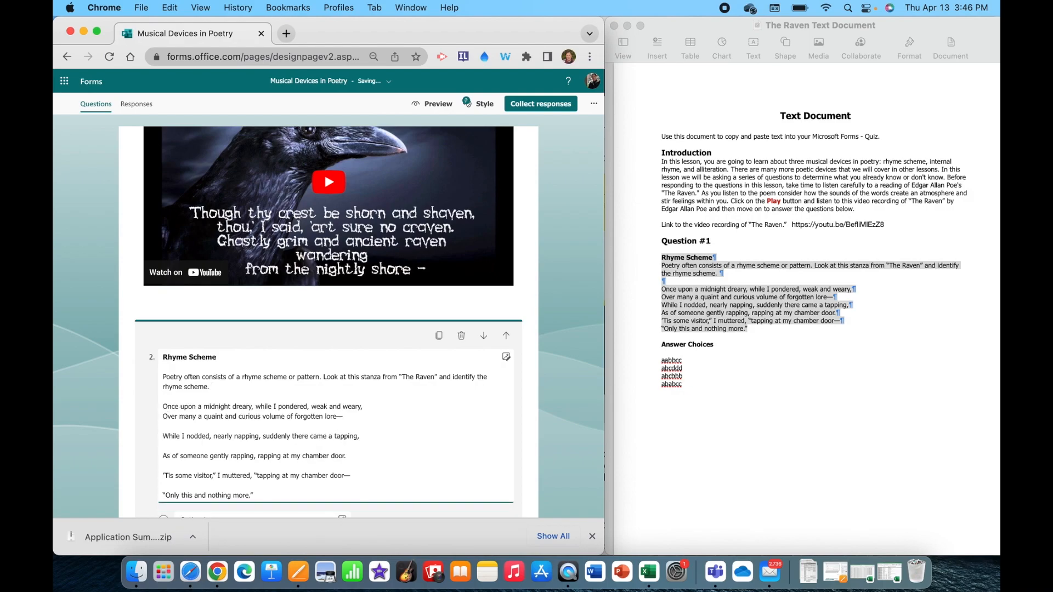
click(163, 441)
key(BackSpace)
click(163, 447)
key(BackSpace)
click(163, 456)
key(BackSpace)
click(163, 465)
key(BackSpace)
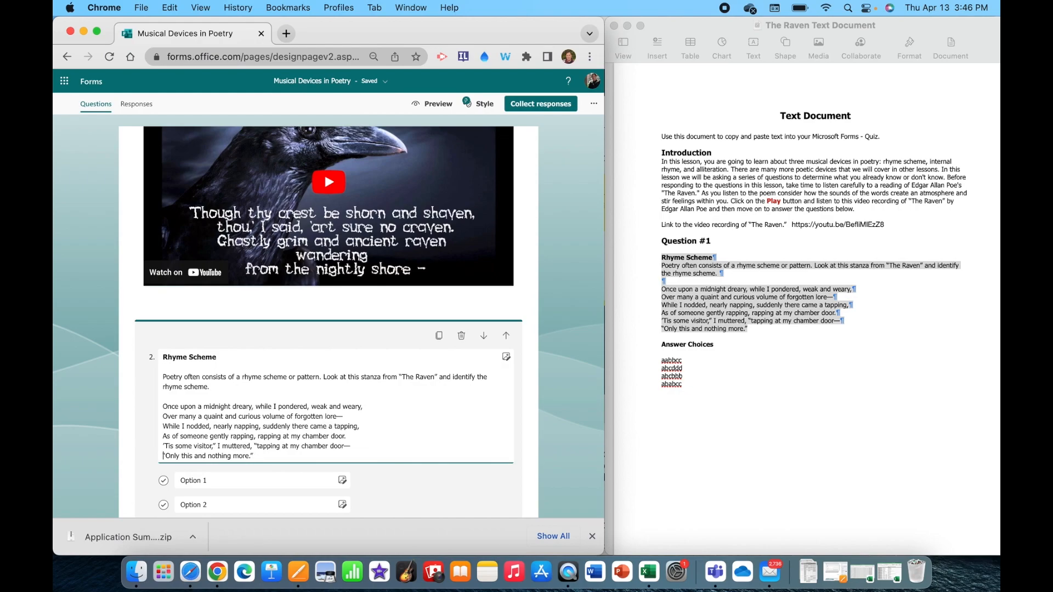
Step: Copy the answer choice aabbcc from the Pages document into the first option of question 2 in Forms
scroll(364, 469, down, 5)
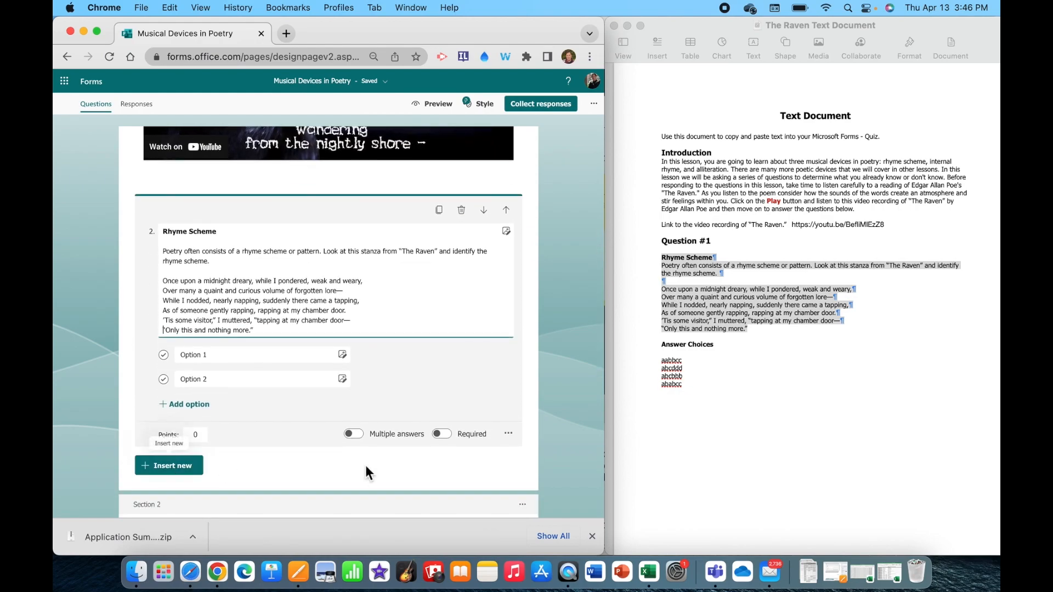
click(688, 360)
drag(683, 361, 660, 363)
key(super+c)
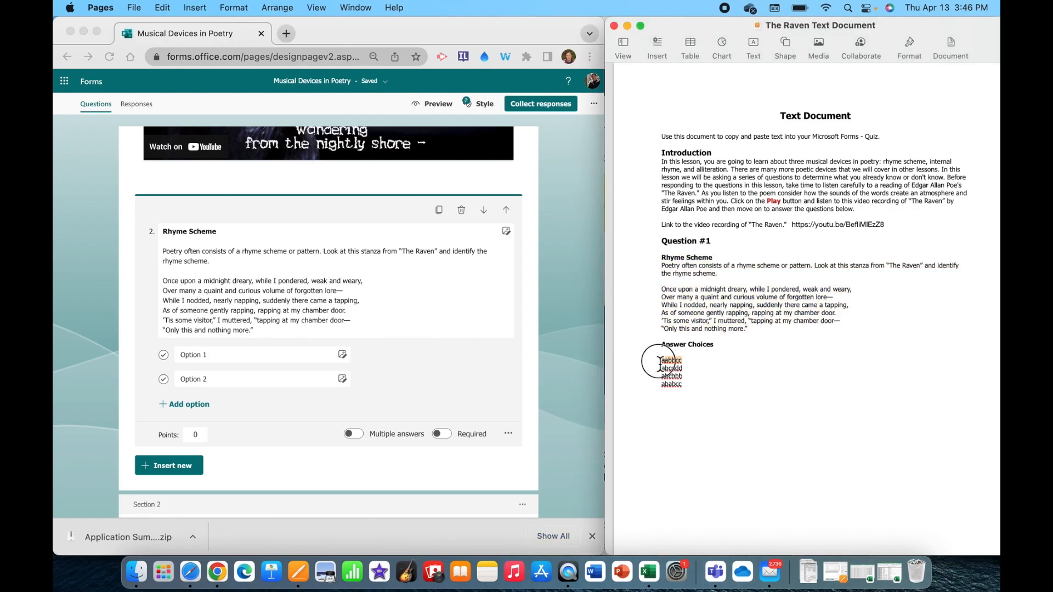
click(196, 362)
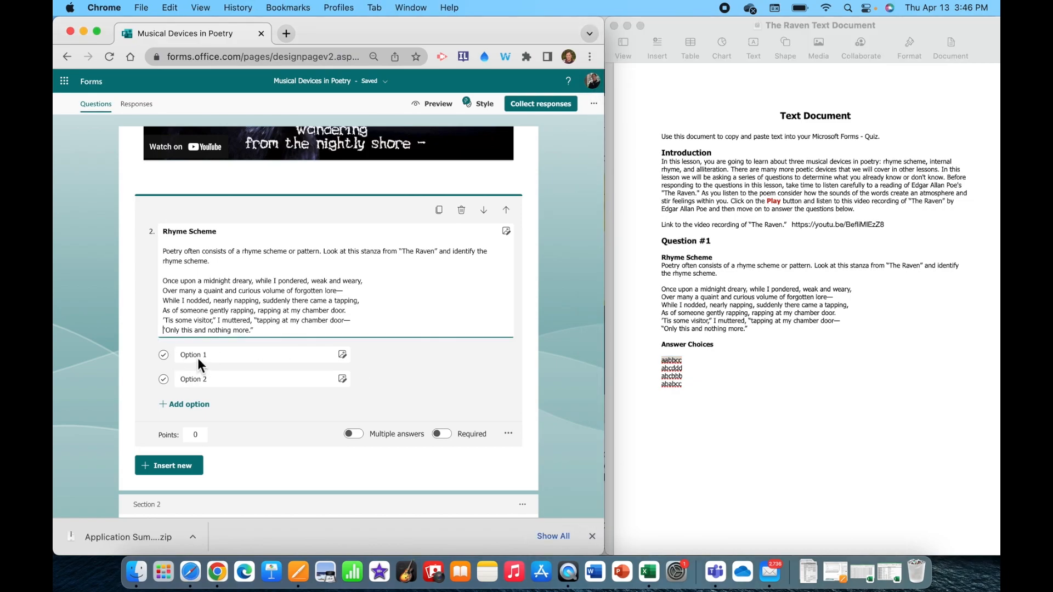
click(198, 359)
key(super+v)
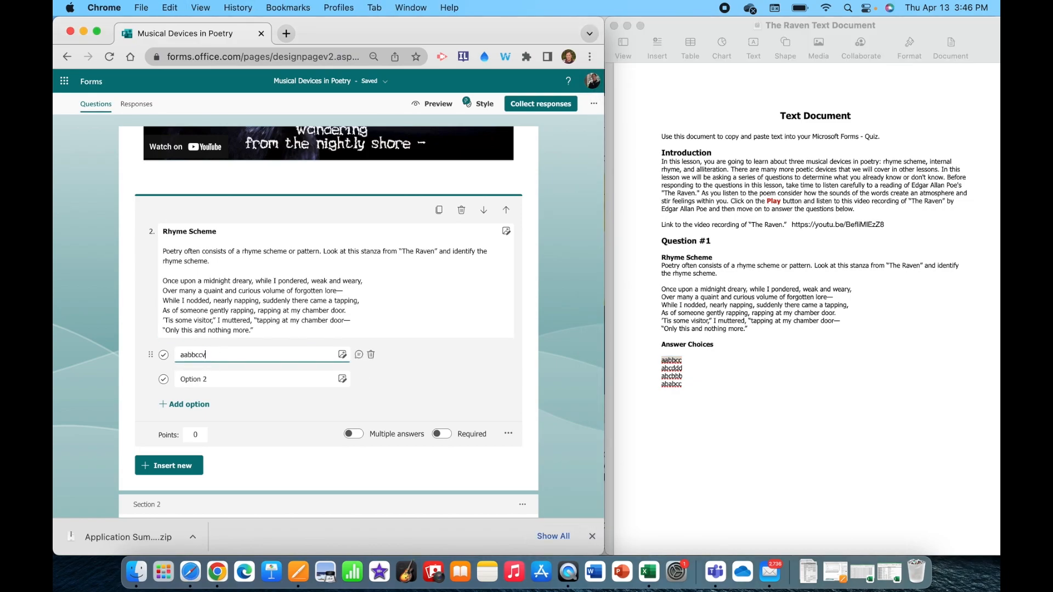
Step: Copy the answer choice abcddd from the Pages document into the second option of question 2
click(690, 370)
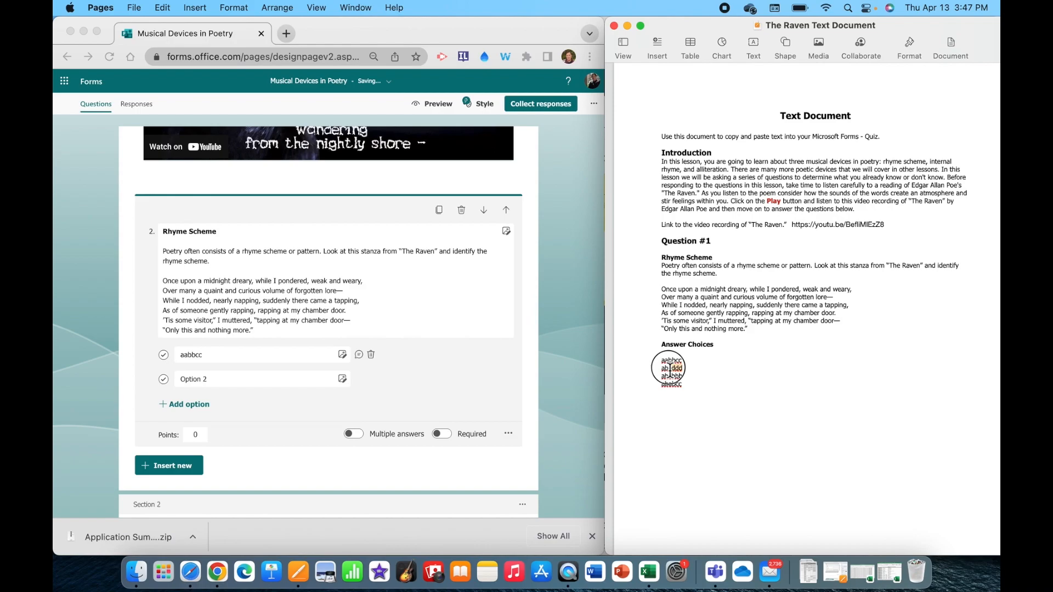
click(210, 381)
click(210, 380)
text(abcddd)
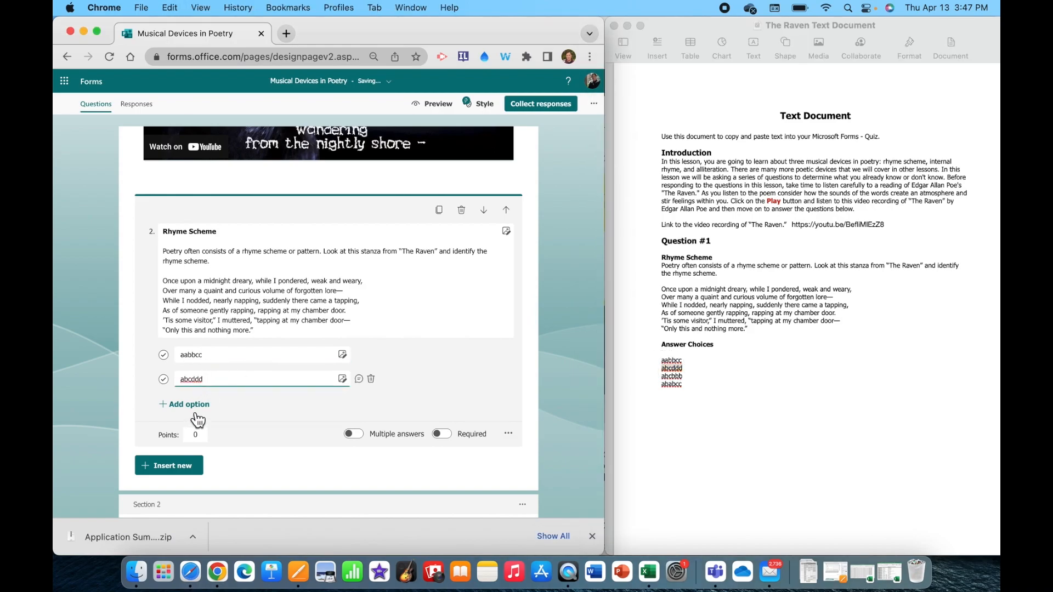
Step: Add two more answer options to question 2 and fill the third with abcbbb from the Pages document
click(193, 405)
click(192, 429)
click(686, 379)
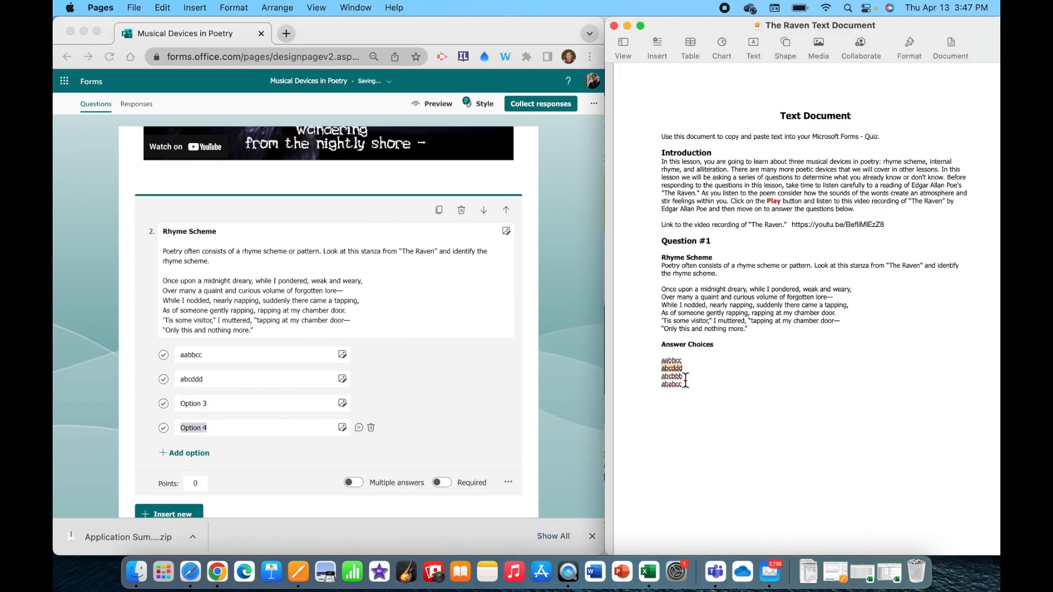
drag(686, 378, 659, 378)
key(super+c)
click(194, 406)
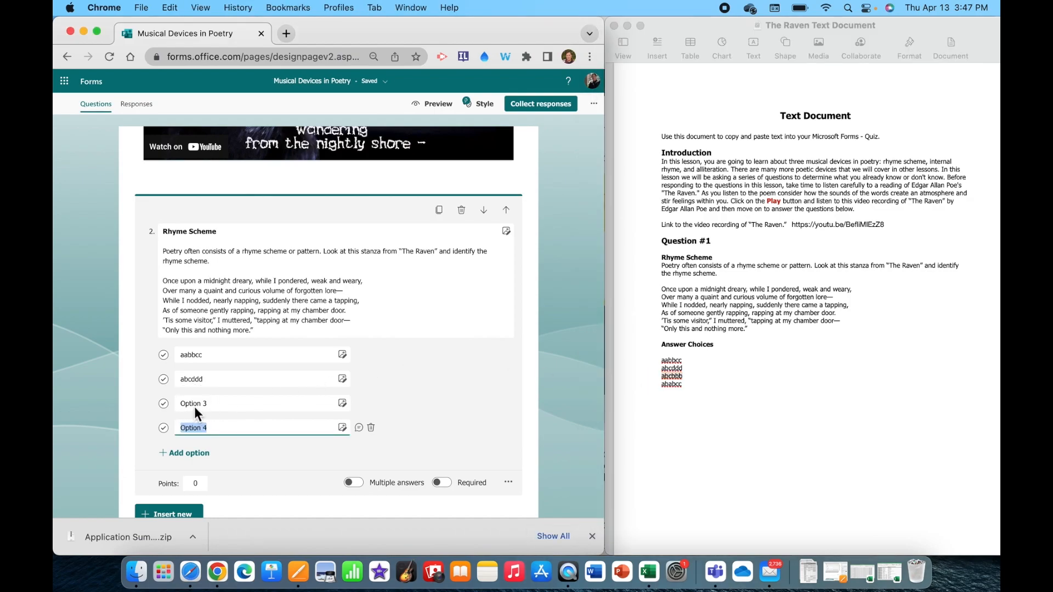
click(194, 406)
key(super+v)
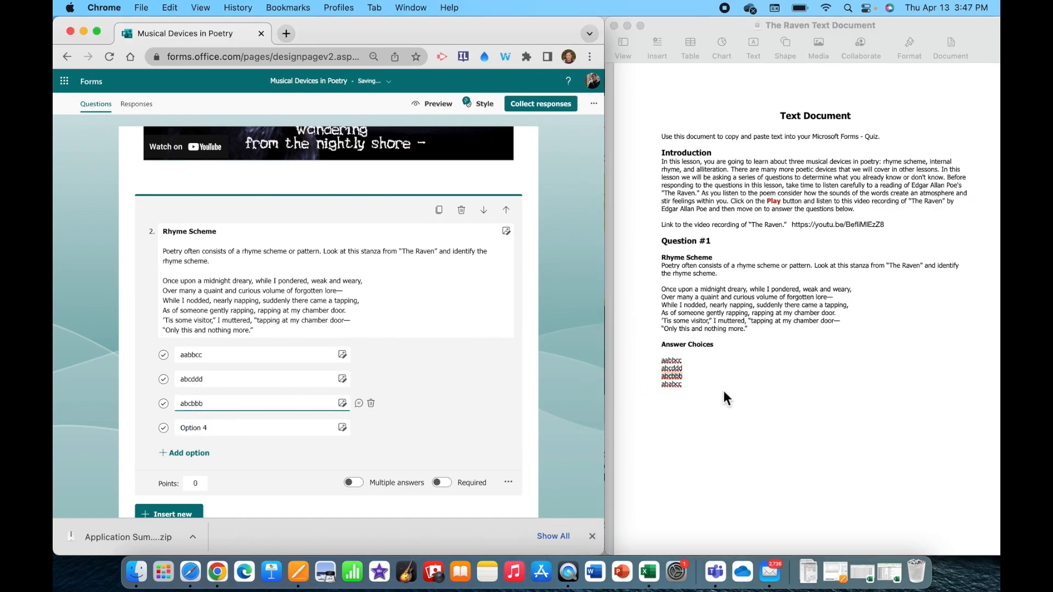
Step: Copy ababcc from the Pages document into the fourth option and mark abcbbb as the correct answer
click(686, 382)
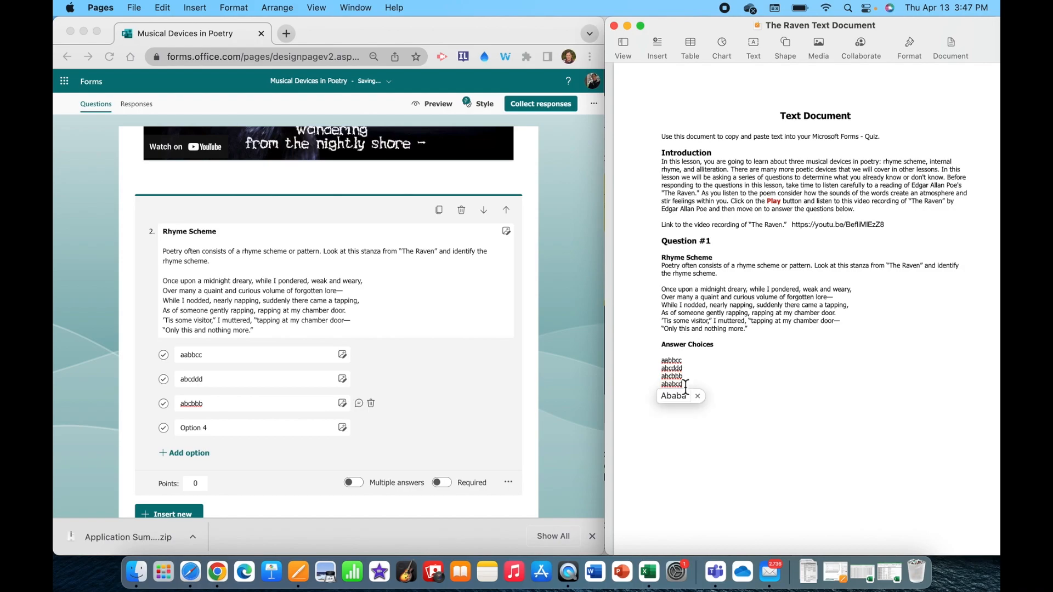
drag(683, 384, 660, 386)
key(super+c)
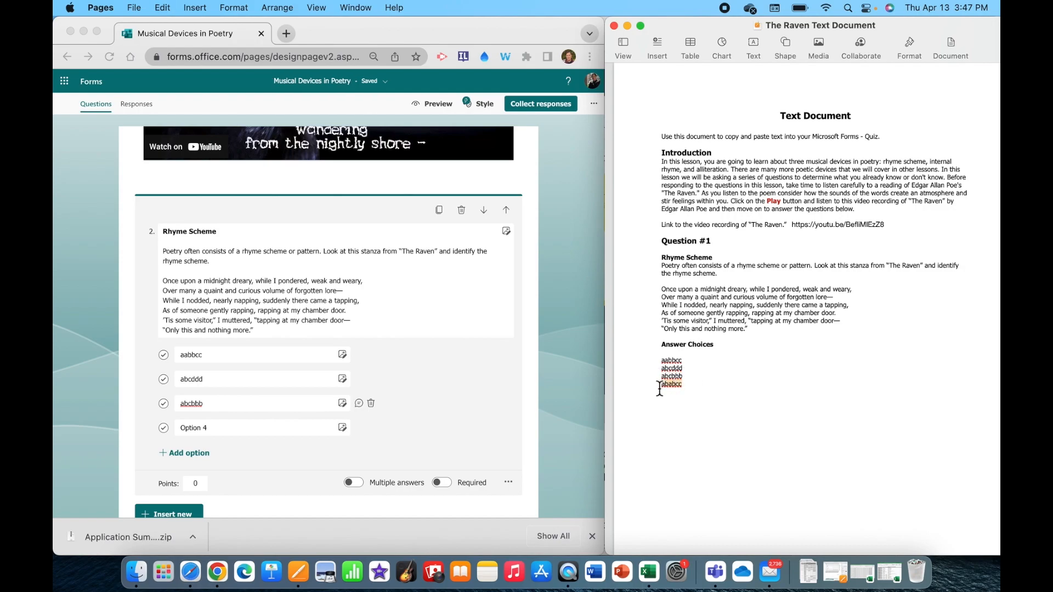
click(206, 430)
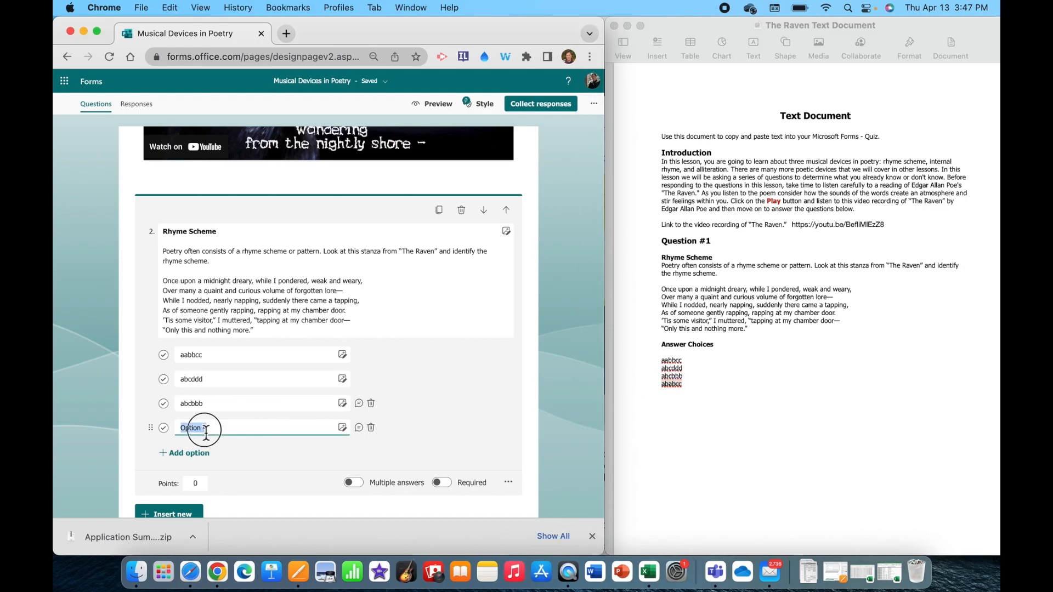
key(super+v)
click(163, 404)
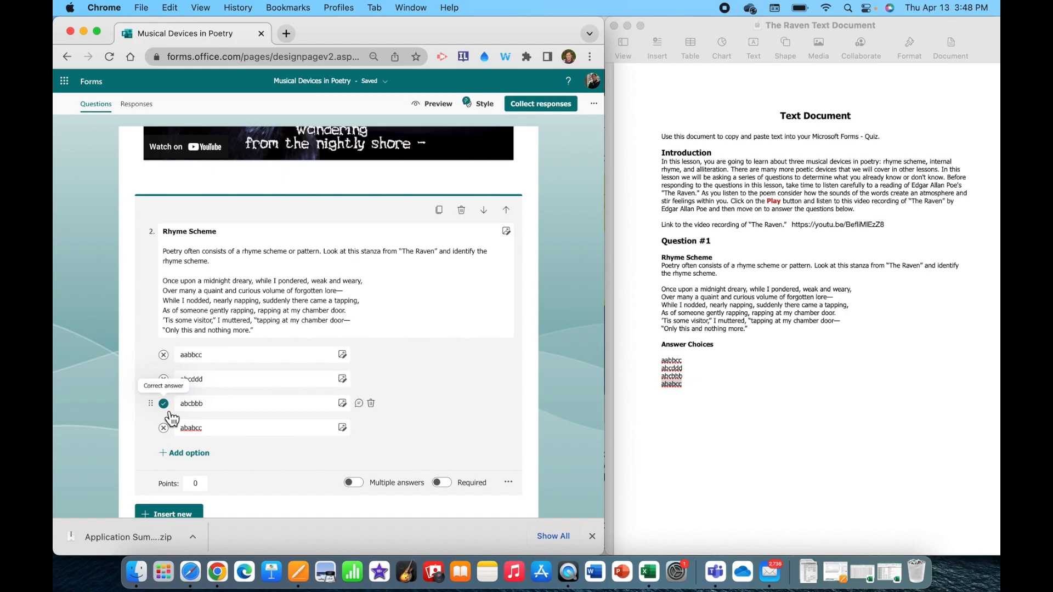
Step: Set the Rhyme Scheme question's points to 10 and make the question required
scroll(170, 419, down, 3)
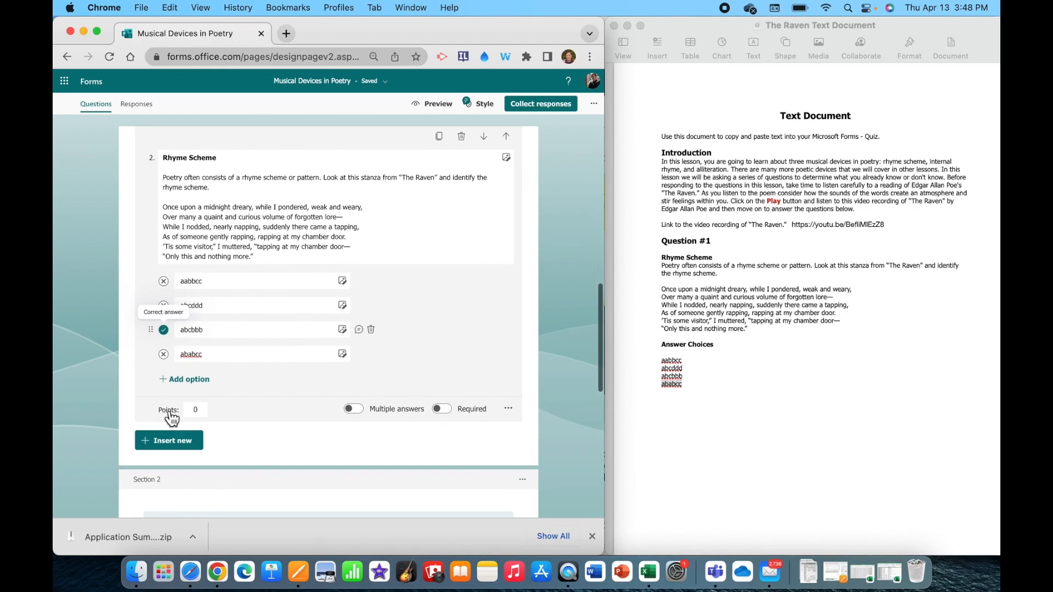
click(201, 407)
key(BackSpace)
text(10)
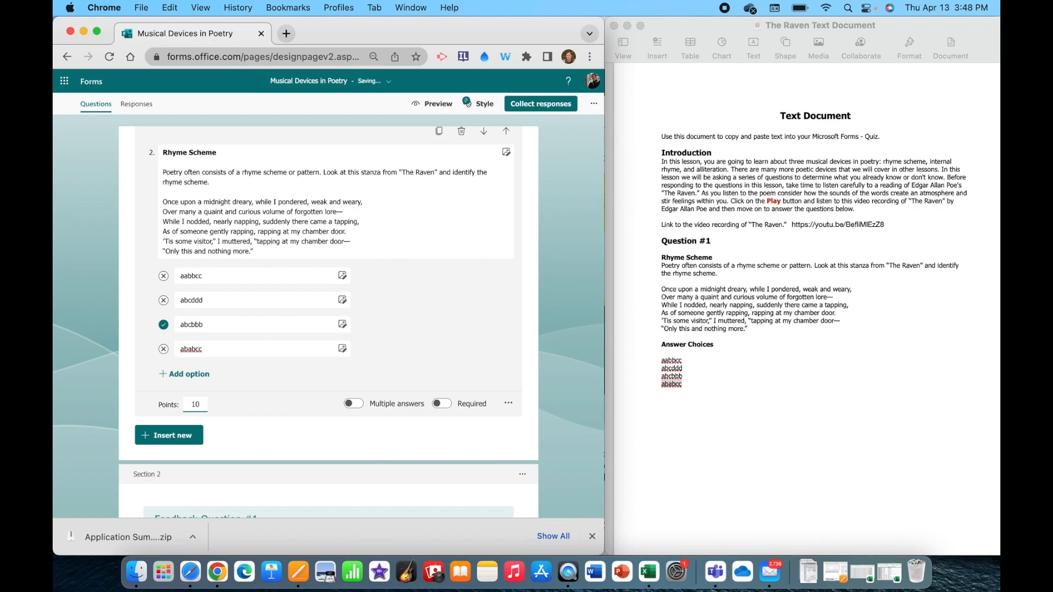
click(457, 415)
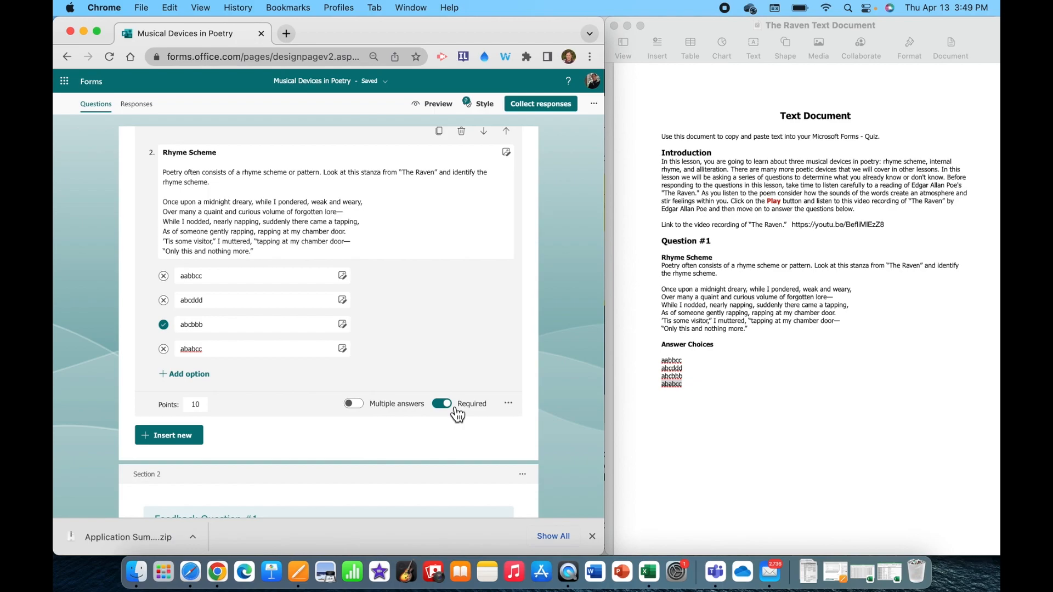
Step: Add branching to the Rhyme Scheme question, sending the answers aabbcc and abcddd to the Feedback Question #1 section
click(508, 404)
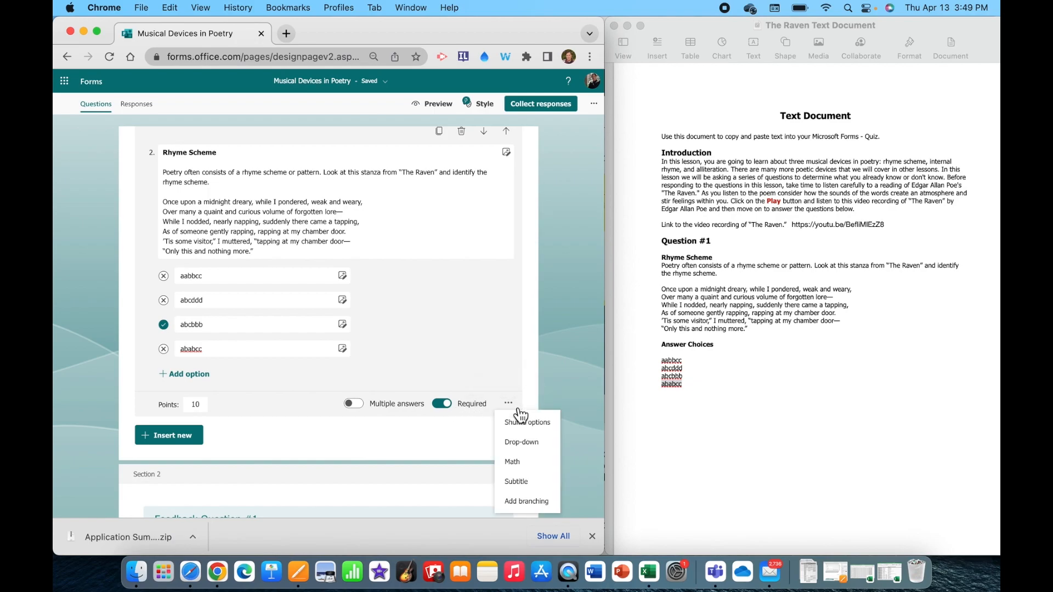
click(531, 502)
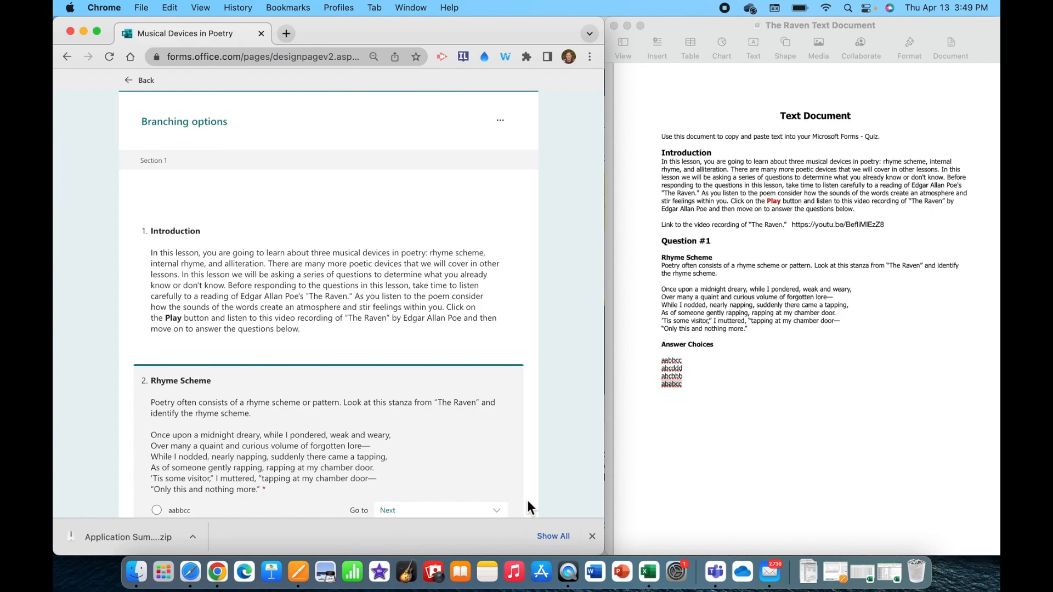
scroll(527, 500, down, 5)
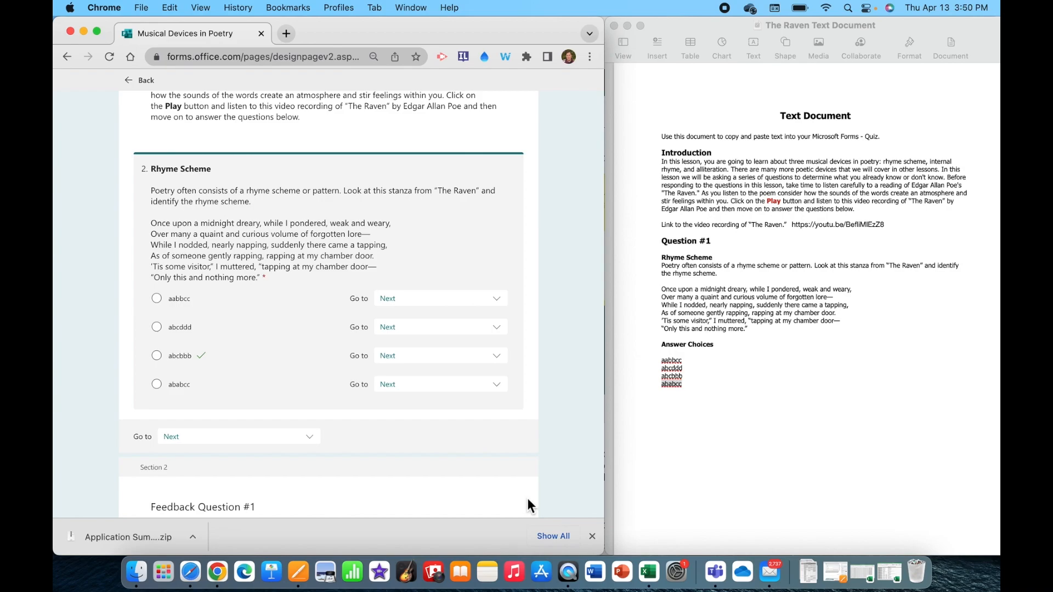
click(500, 306)
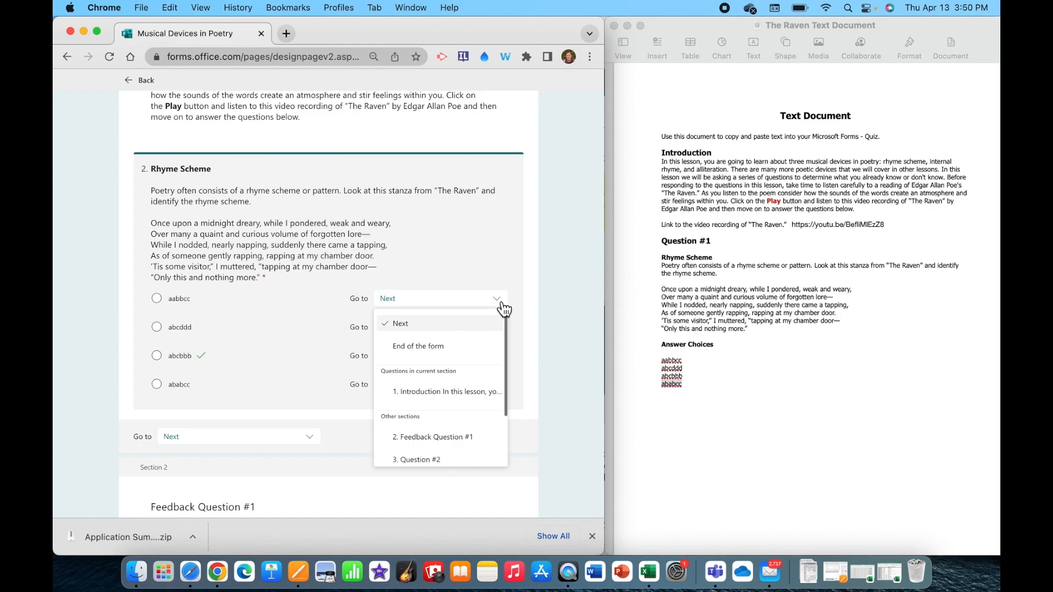
click(432, 441)
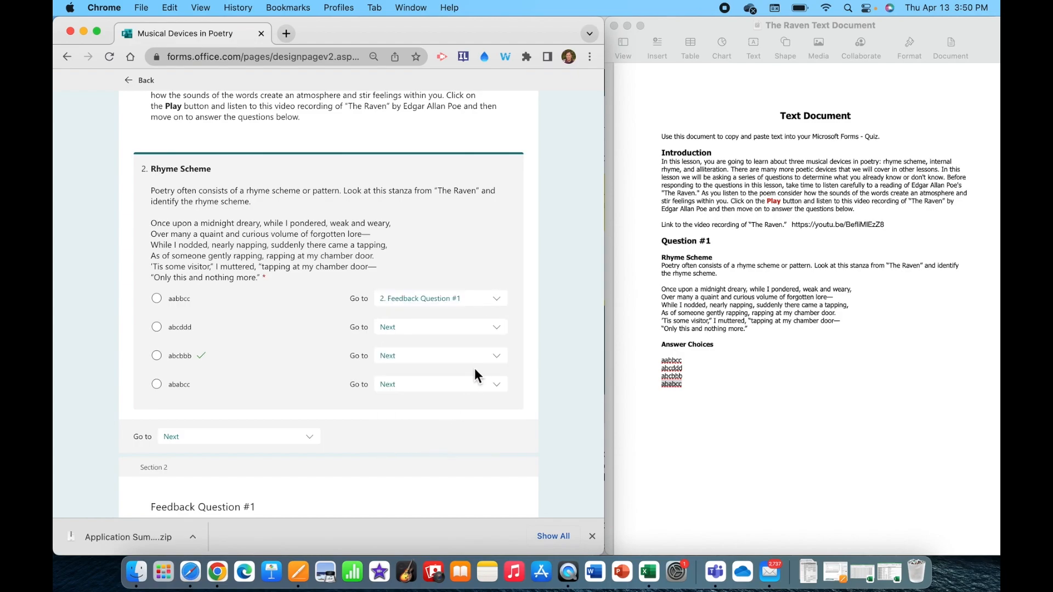
click(502, 339)
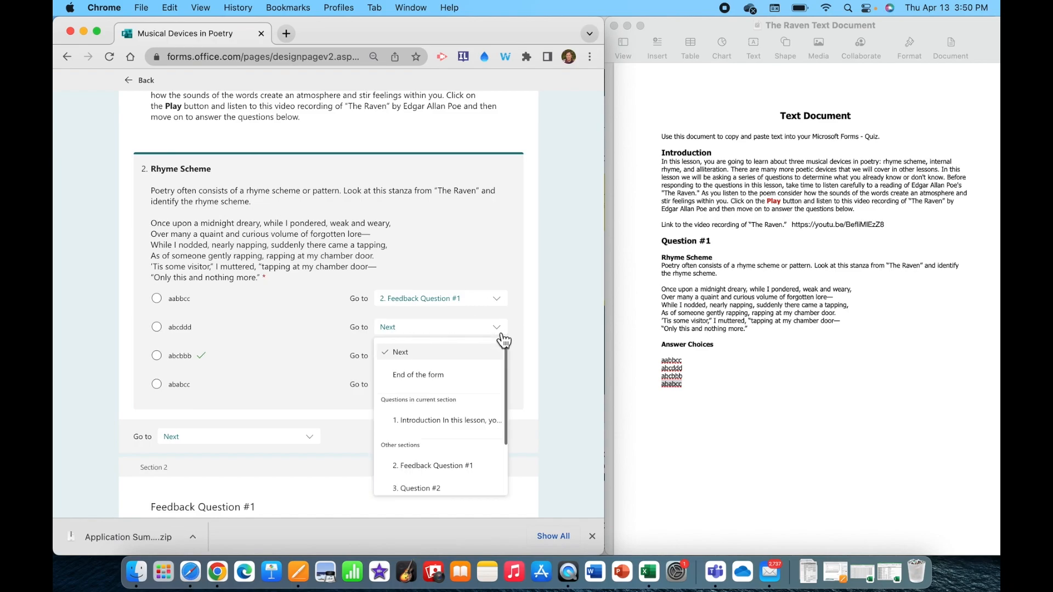
click(432, 466)
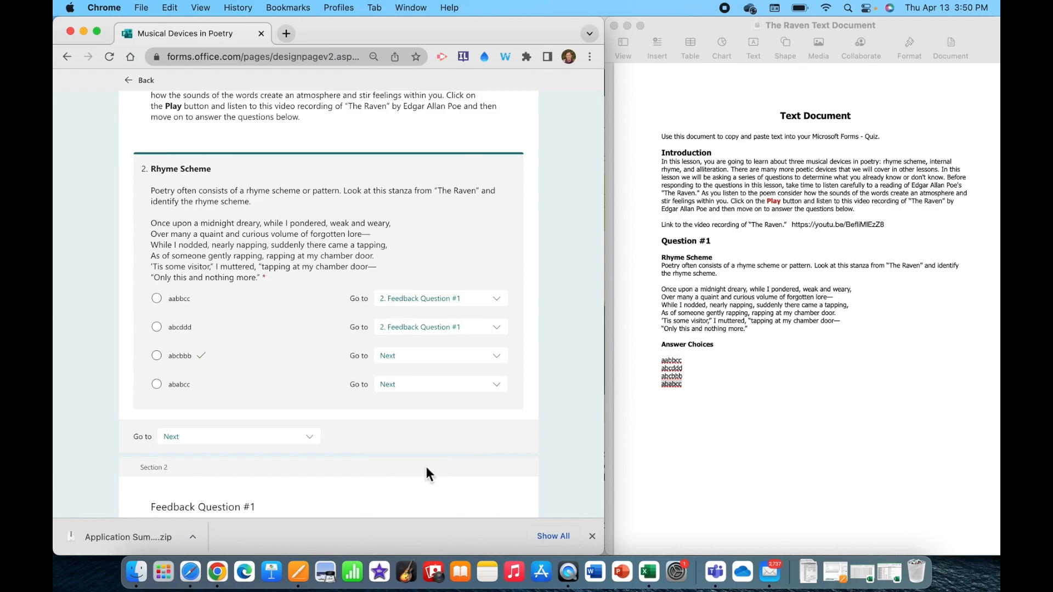
Step: Branch abcbbb to the Question #2 section and ababcc to Feedback Question #1, and return to the question editor
click(501, 361)
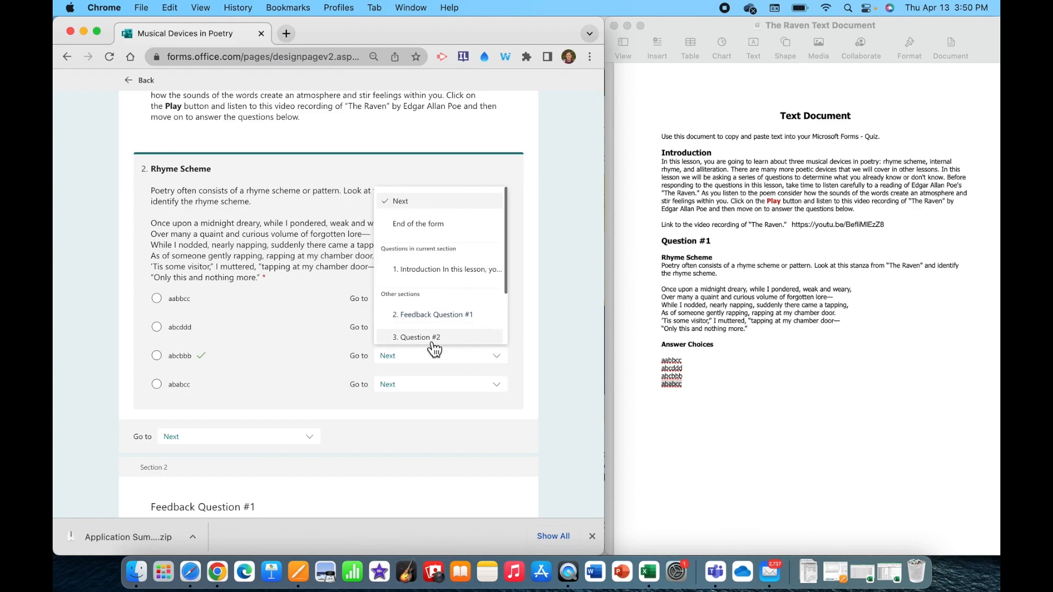
click(434, 337)
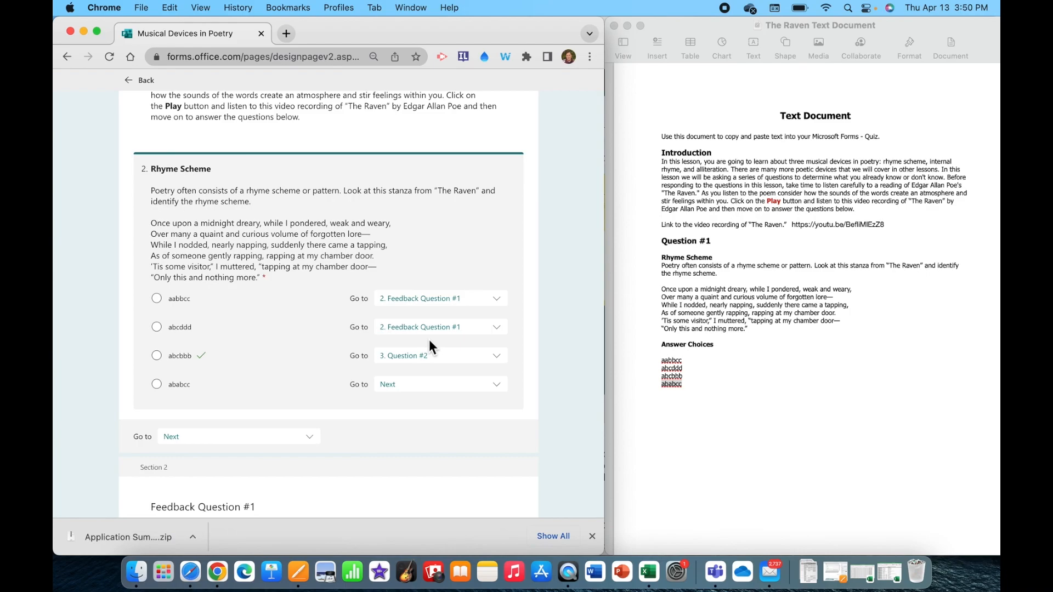
click(499, 391)
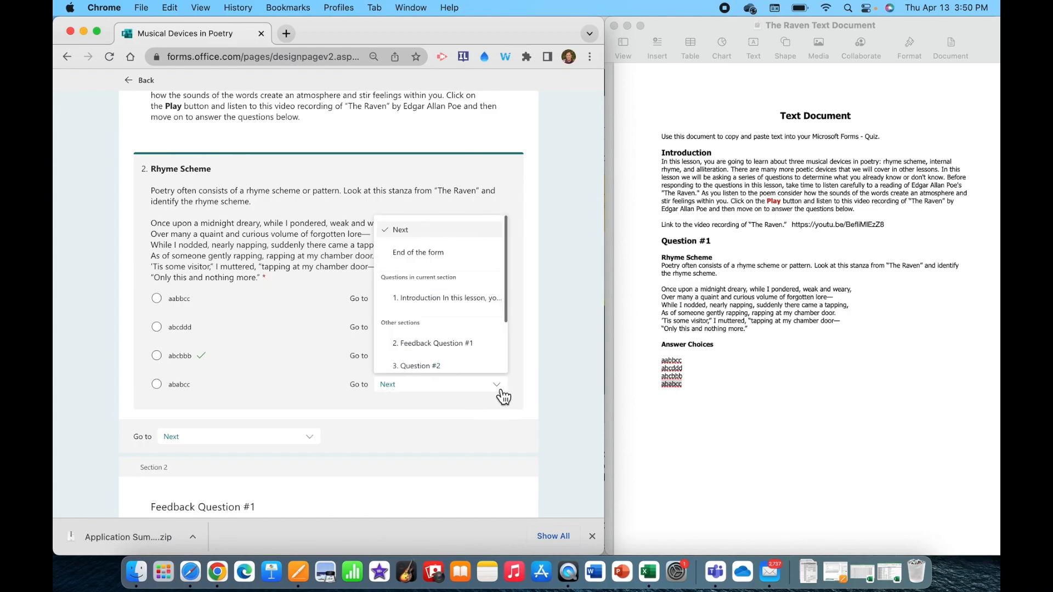
click(447, 346)
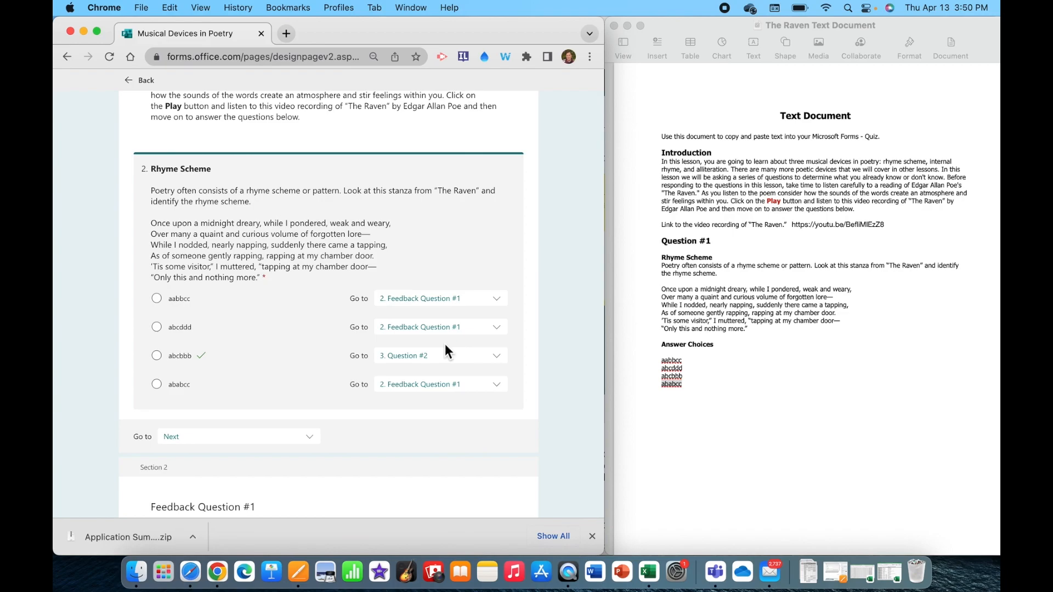
click(145, 82)
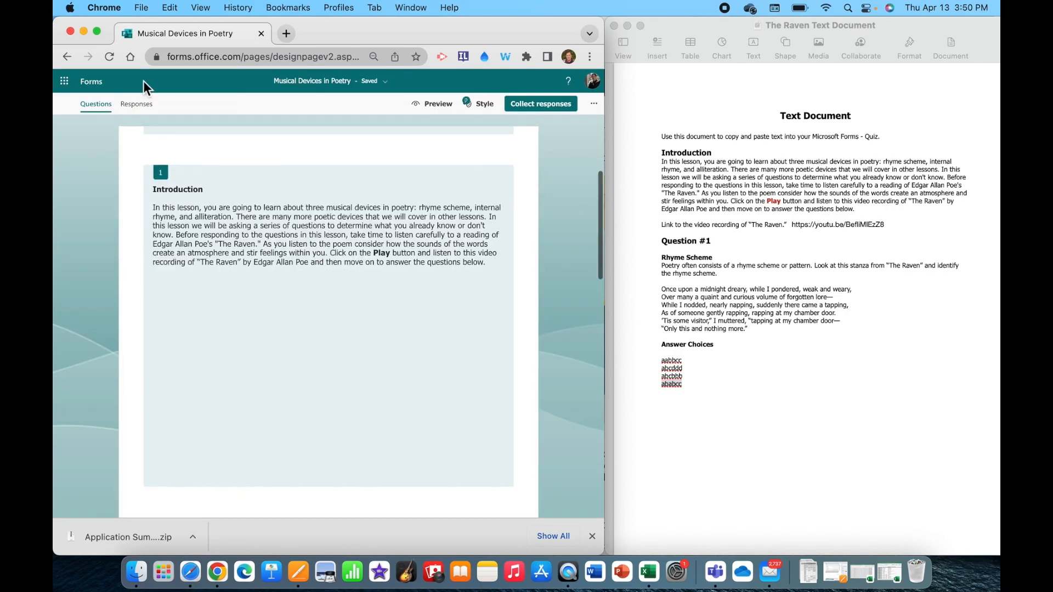